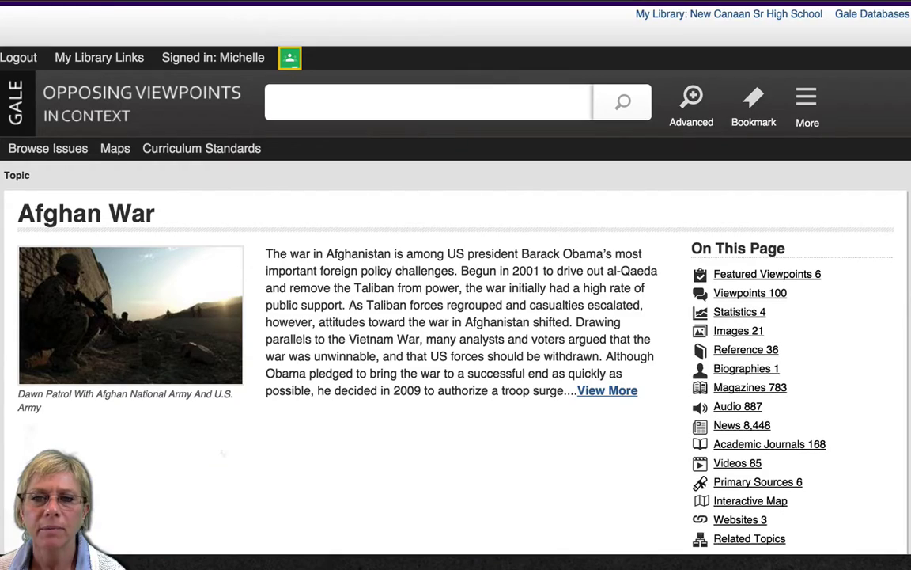
# Step: From the Afghan War topic page, open the full list of Academic Journals results
pyautogui.scroll(-5, 740, 301)
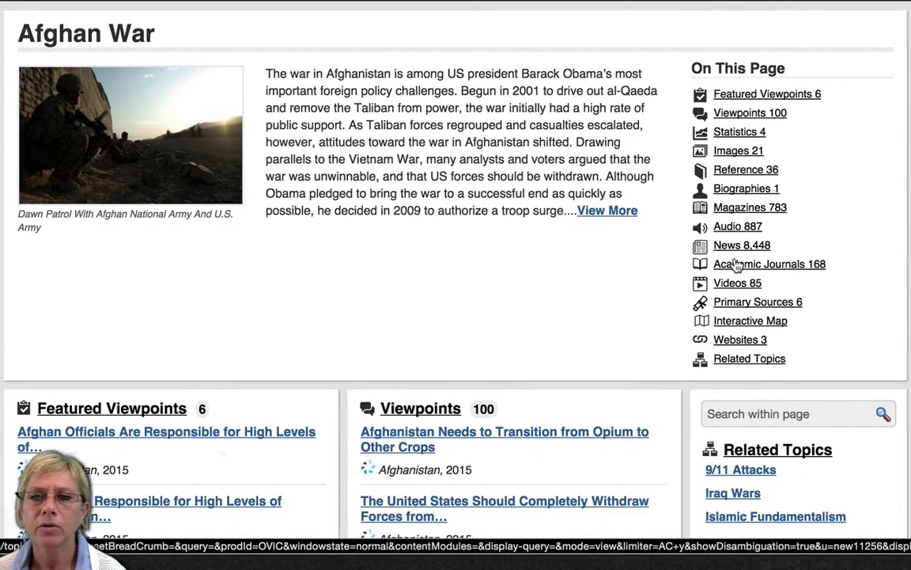
pyautogui.click(736, 268)
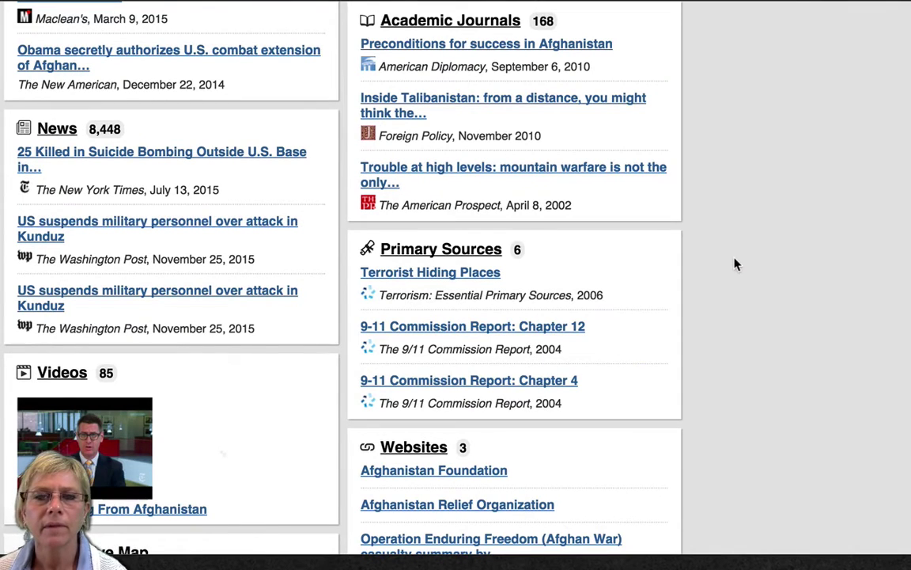
pyautogui.click(431, 22)
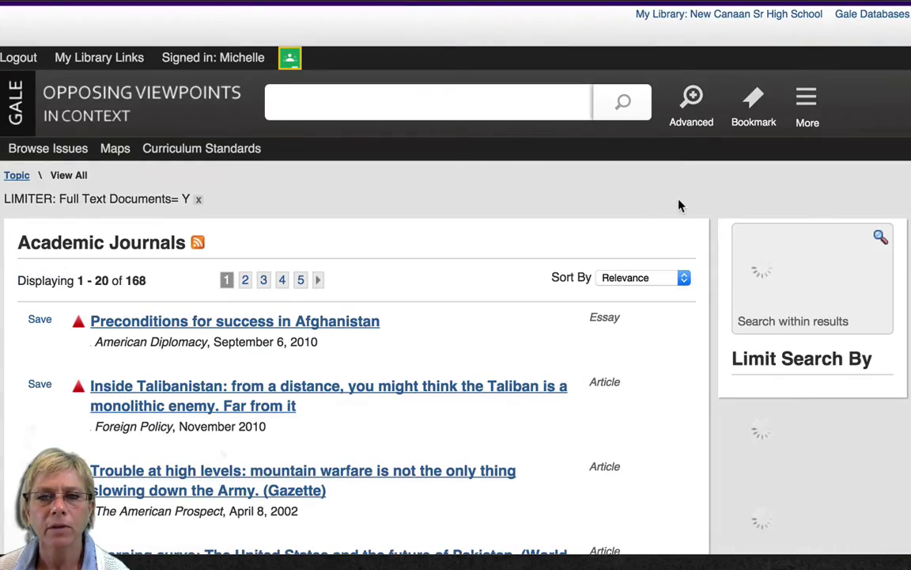
# Step: Open the article "Bitter fruit" from The American Conservative, January 2010, in the Academic Journals results
pyautogui.scroll(-2, 679, 204)
pyautogui.scroll(-10, 679, 203)
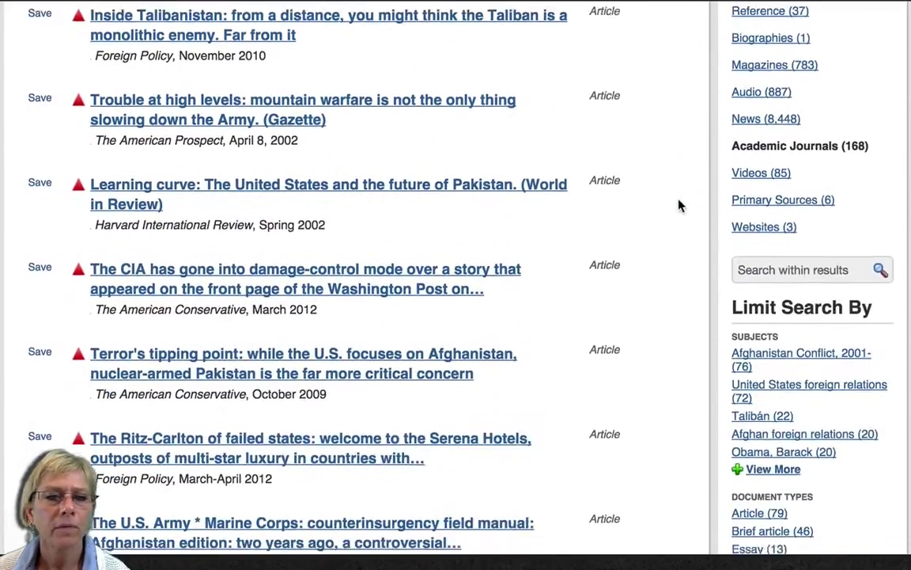
pyautogui.scroll(-1, 679, 206)
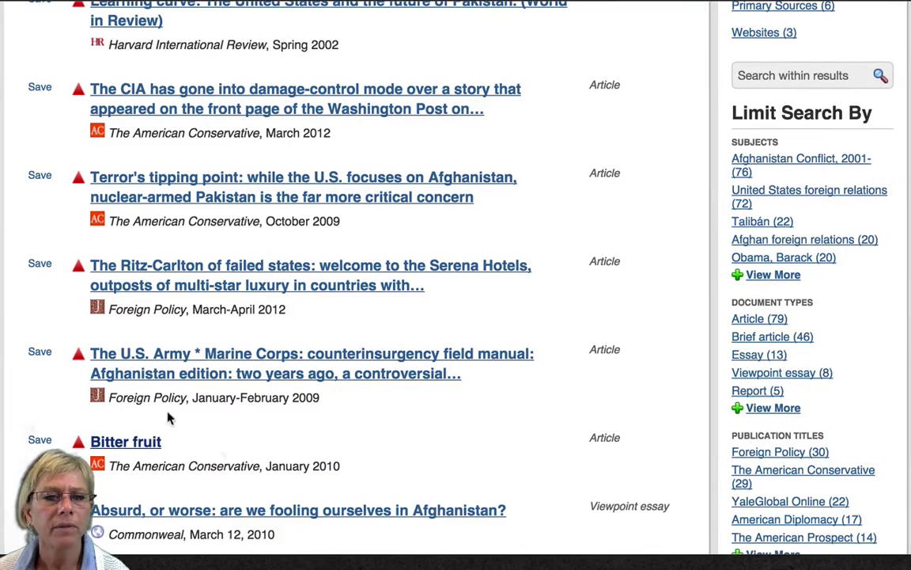
pyautogui.click(131, 447)
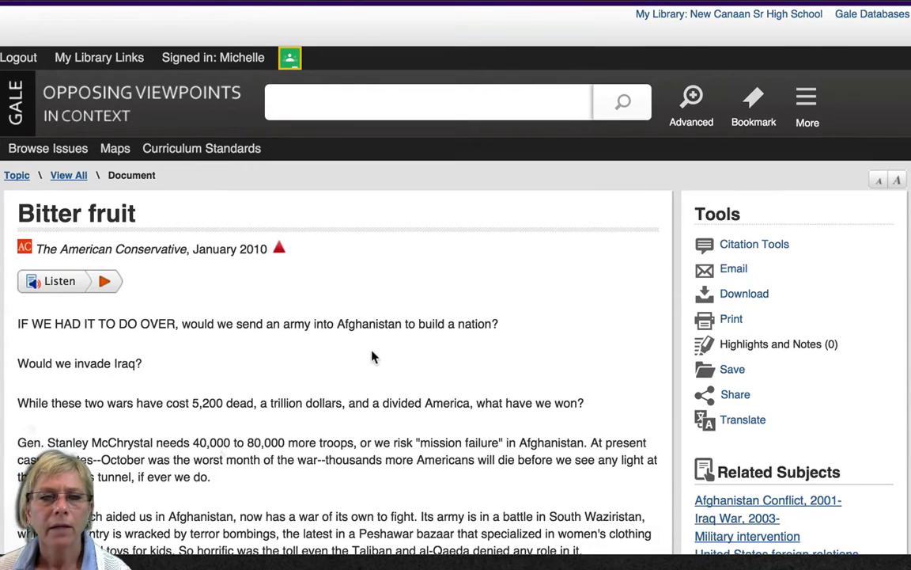
# Step: Highlight the whole paragraph beginning "Gen. Stanley McChrystal needs 40,000 to 80,000 more troops" in yellow
pyautogui.scroll(-3, 372, 357)
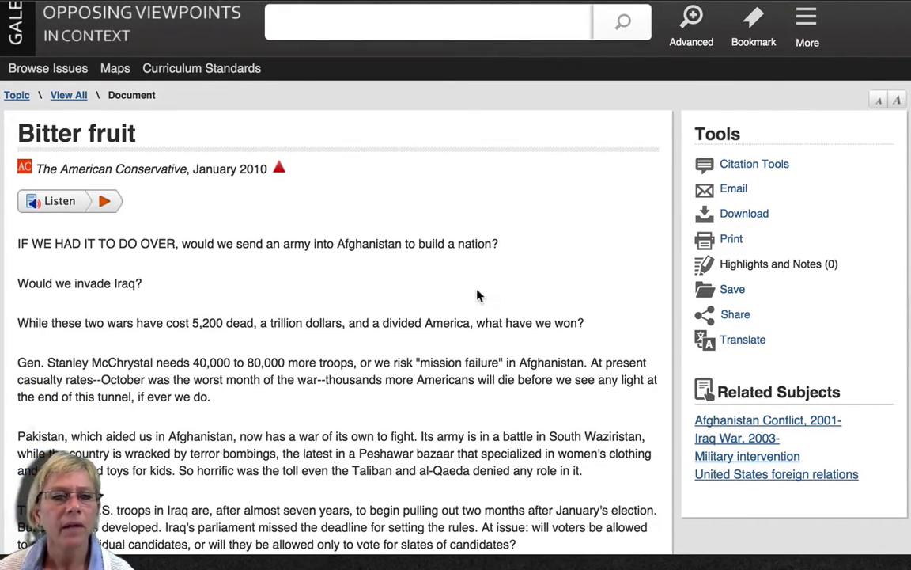
pyautogui.scroll(-1, 475, 292)
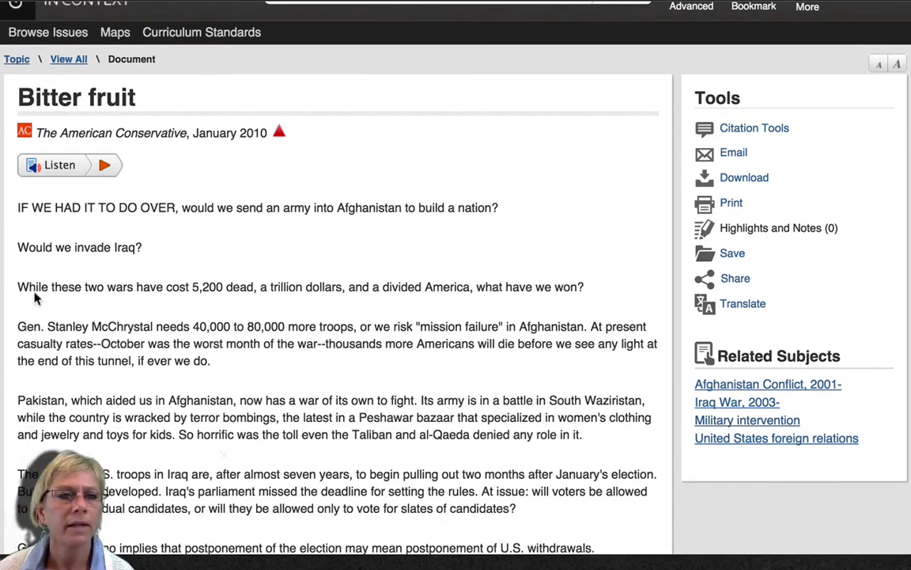
pyautogui.moveTo(16, 326); pyautogui.dragTo(215, 361)
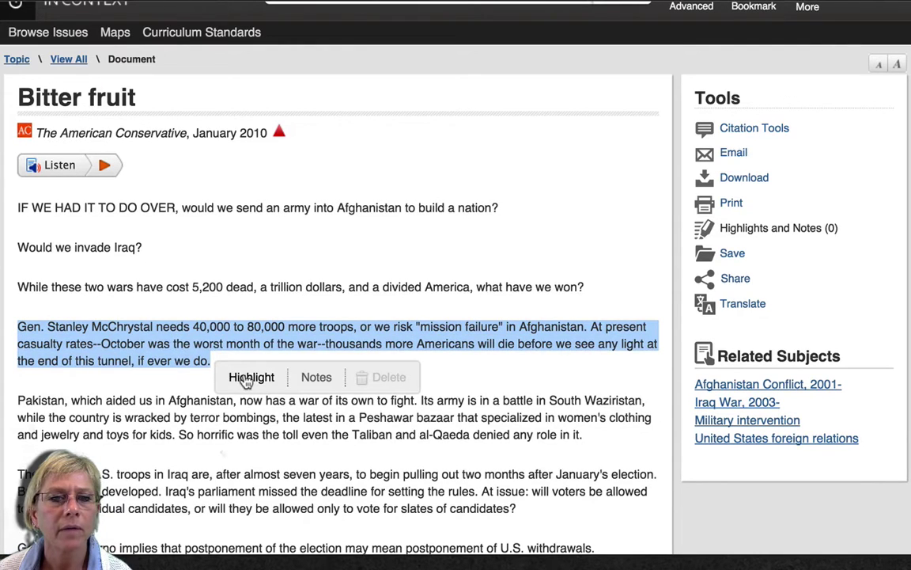
pyautogui.click(247, 379)
pyautogui.click(253, 407)
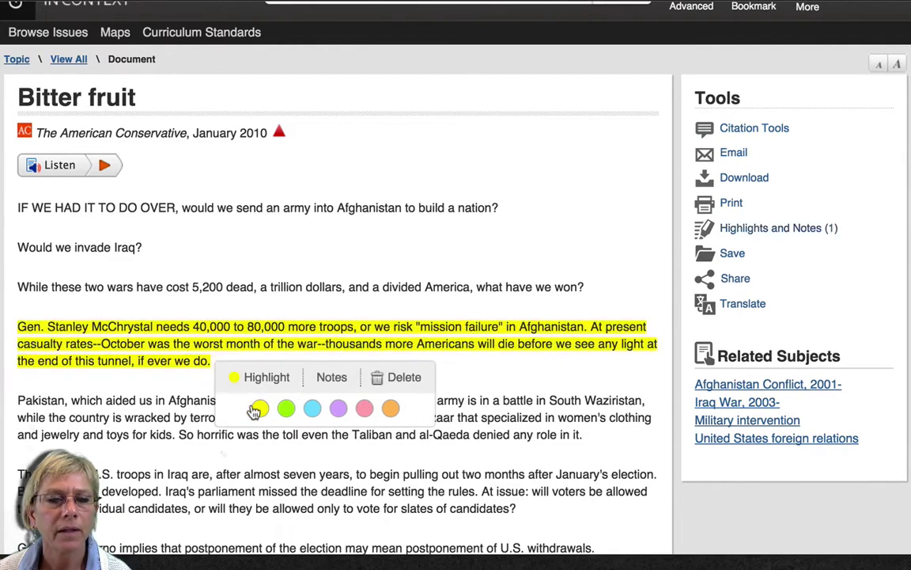
# Step: Attach the note "Cross-refernce with other McChrystal quotes." to the highlighted McChrystal paragraph and save it
pyautogui.click(333, 383)
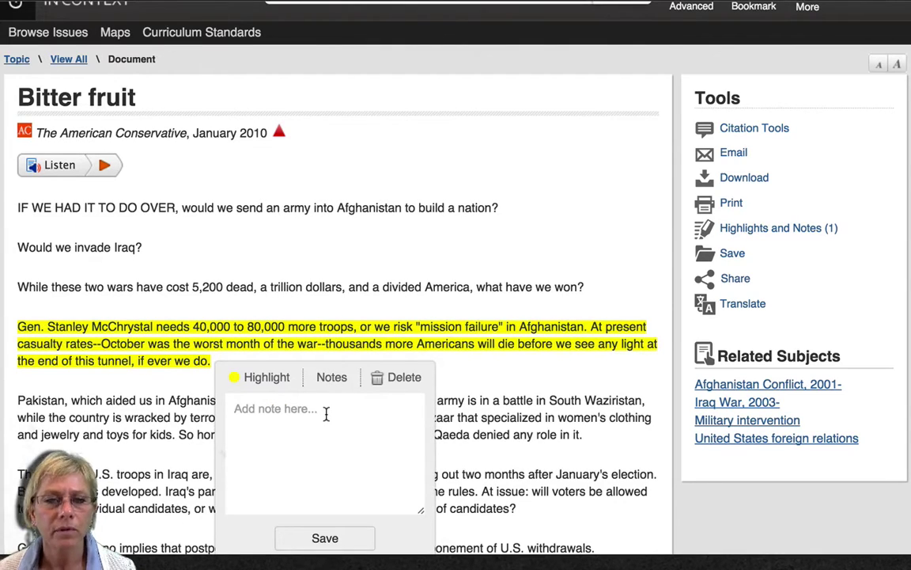
pyautogui.write('Cross-refer')
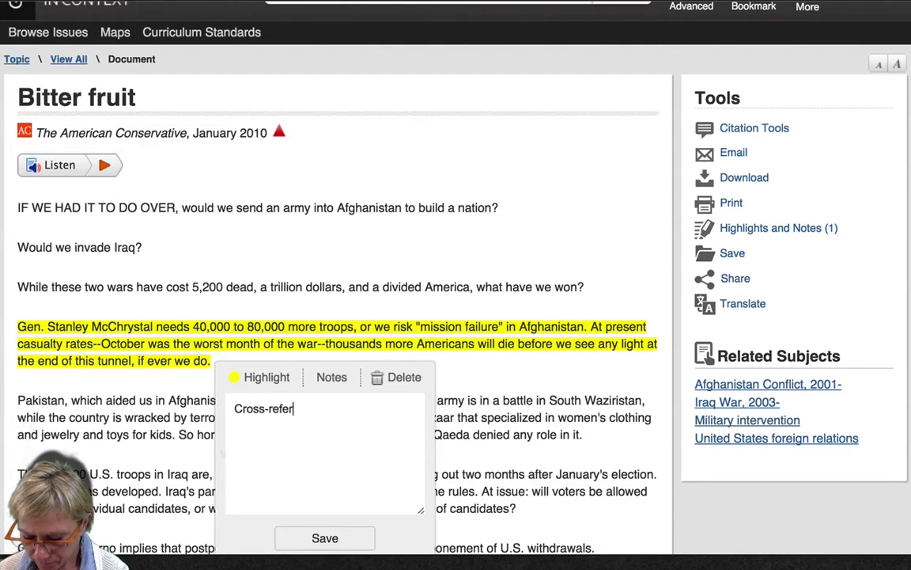
pyautogui.write('nce with other McChrystal notes')
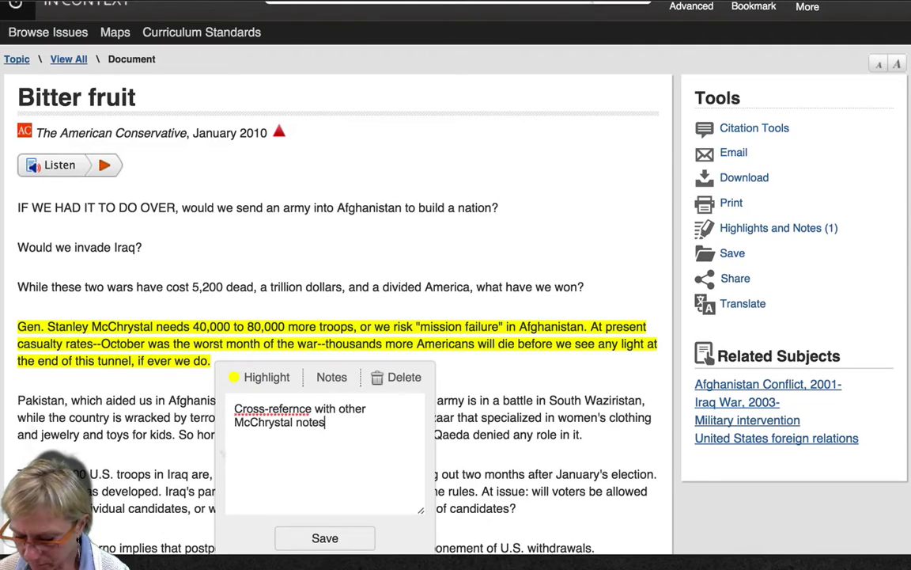
pyautogui.write('quotes')
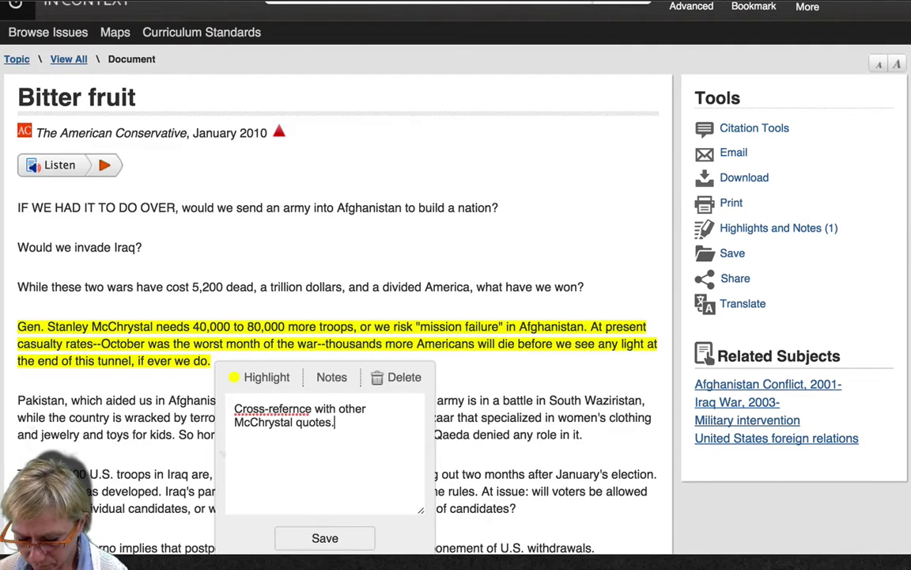
pyautogui.write('.')
pyautogui.click(305, 538)
# Step: Highlight the sentence beginning "The 130,000 U.S. troops in Iraq" and ending "January's election." in yellow
pyautogui.scroll(-2, 325, 383)
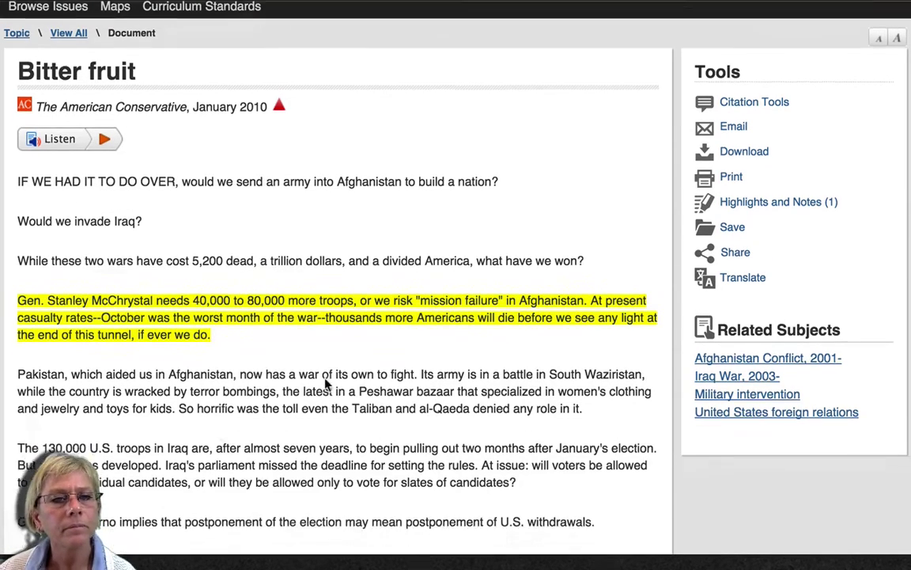
pyautogui.scroll(-5, 325, 383)
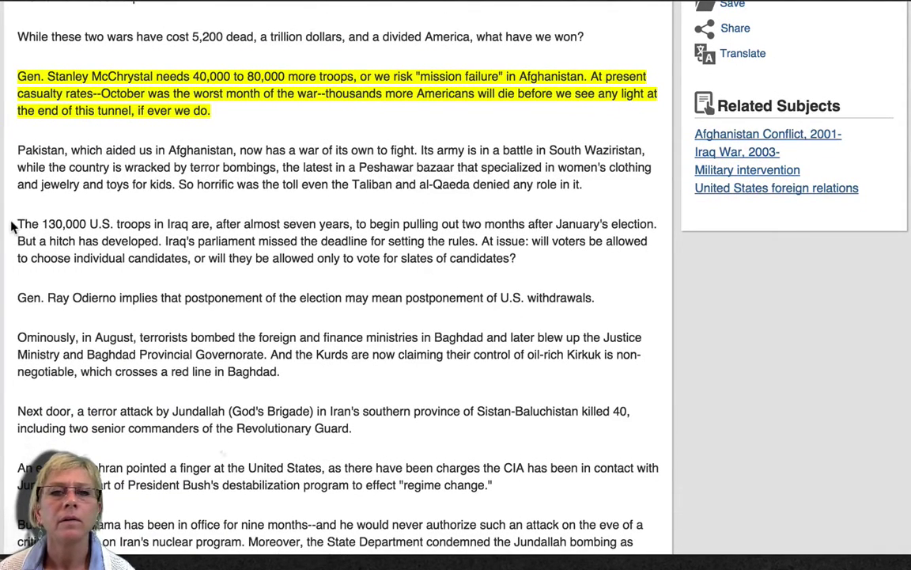
pyautogui.moveTo(17, 224); pyautogui.dragTo(285, 238)
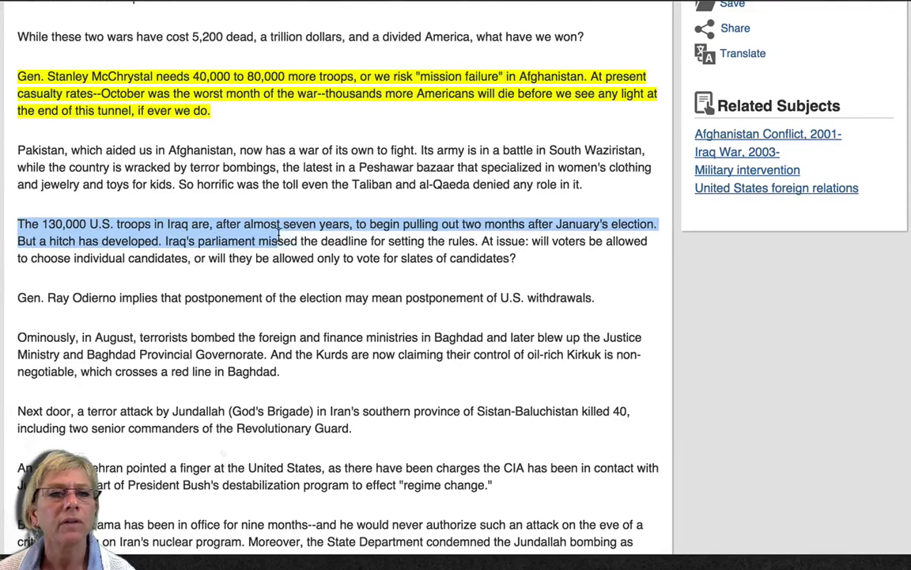
pyautogui.moveTo(651, 211); pyautogui.dragTo(656, 230)
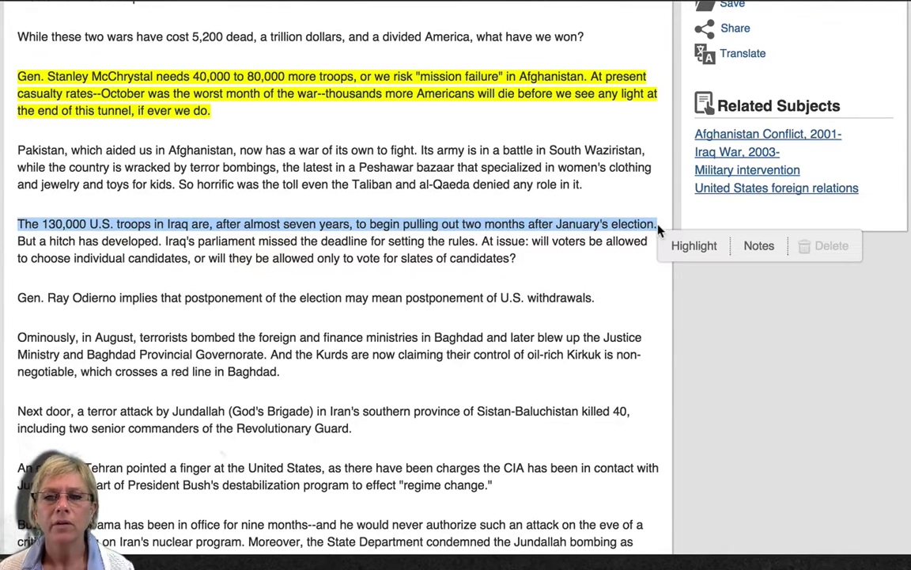
pyautogui.click(695, 246)
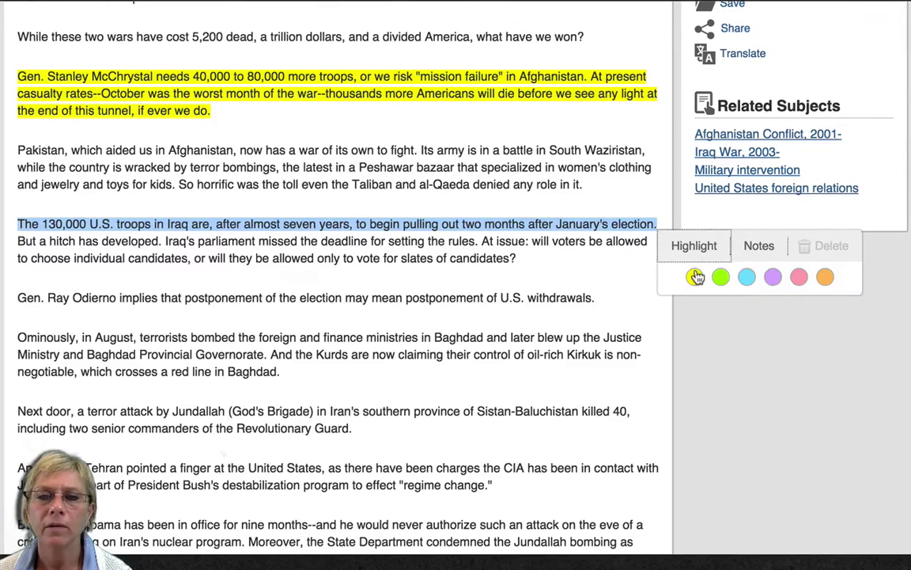
pyautogui.click(696, 275)
# Step: Save the note "Tie-in with other info on 2009 changes in rules of engagement policy." on the highlighted troop withdrawal sentence
pyautogui.click(774, 247)
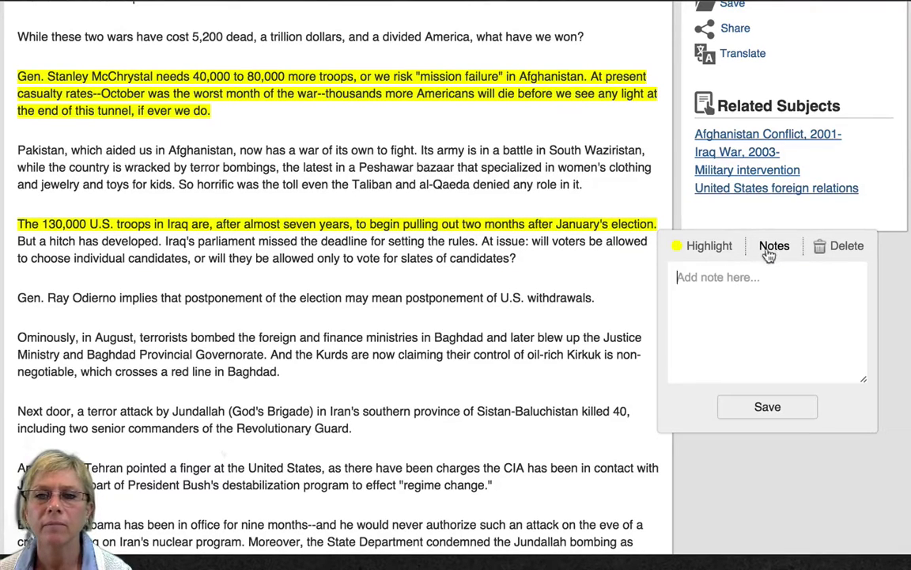
pyautogui.write('Tie-in with ')
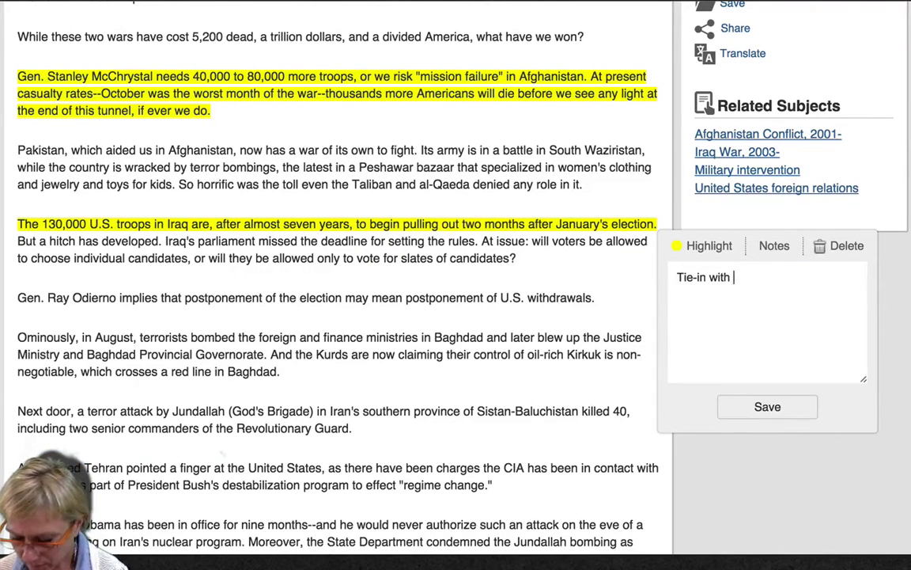
pyautogui.write('other info on 2009 chan')
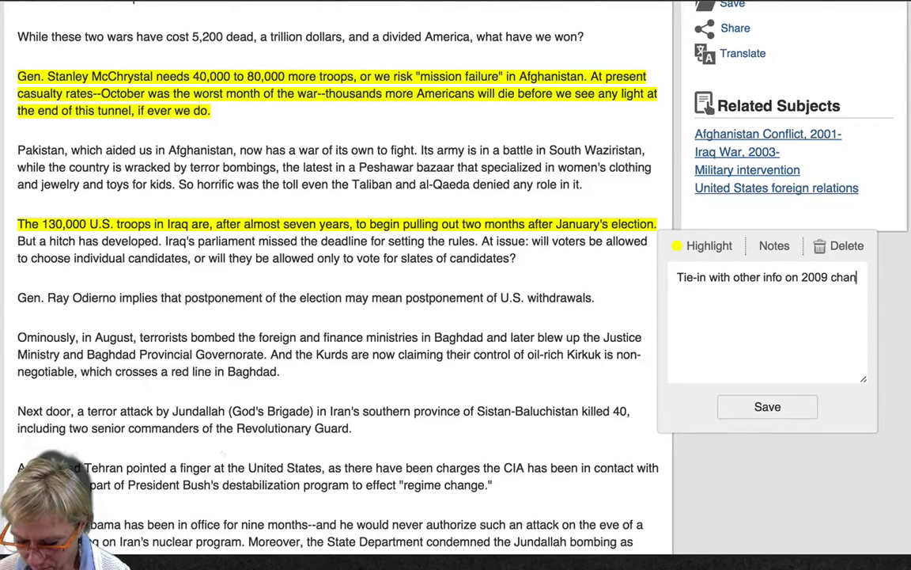
pyautogui.write('ges in rules of engagement policy.')
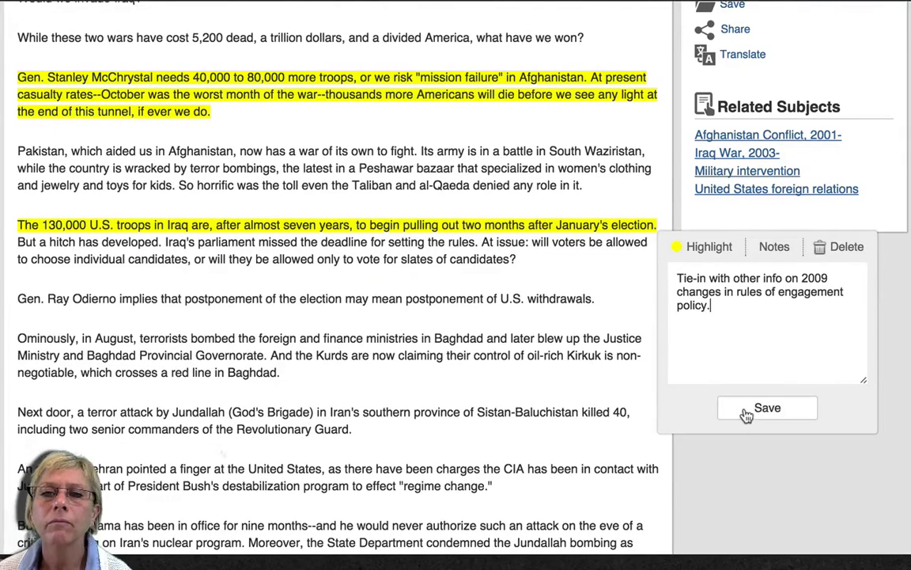
pyautogui.click(756, 406)
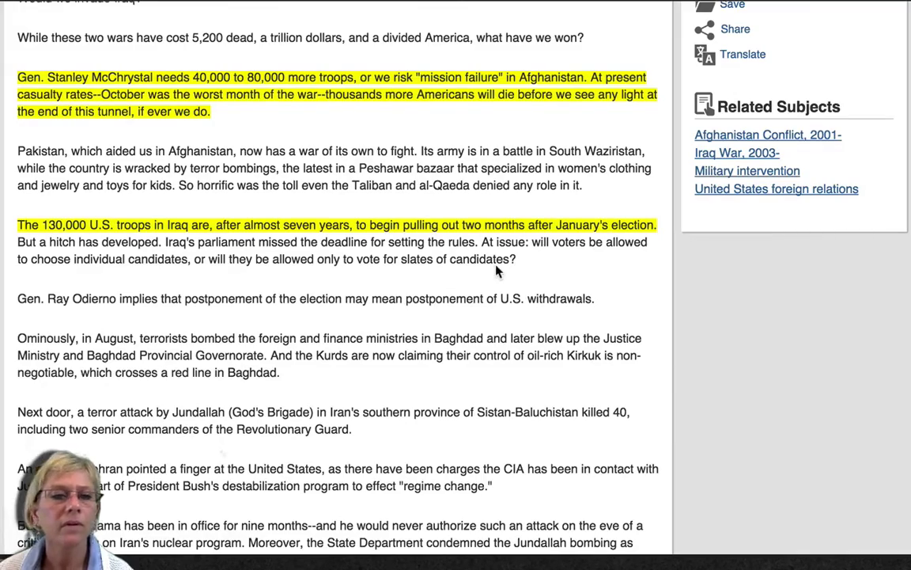
# Step: Highlight the whole paragraph from "If we didn't authorize this, who did?" to "military collision?" in yellow
pyautogui.scroll(-7, 497, 271)
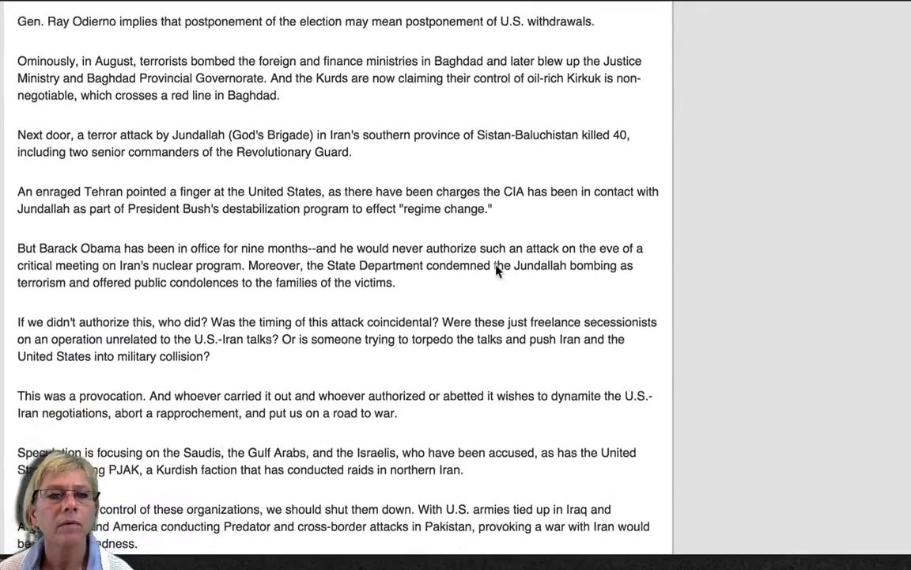
pyautogui.scroll(-4, 497, 270)
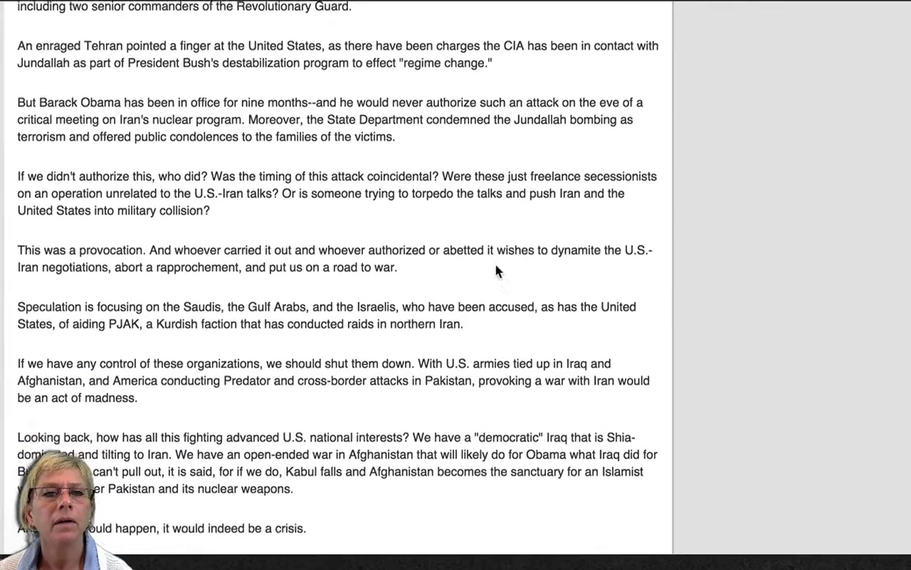
pyautogui.scroll(-1, 497, 271)
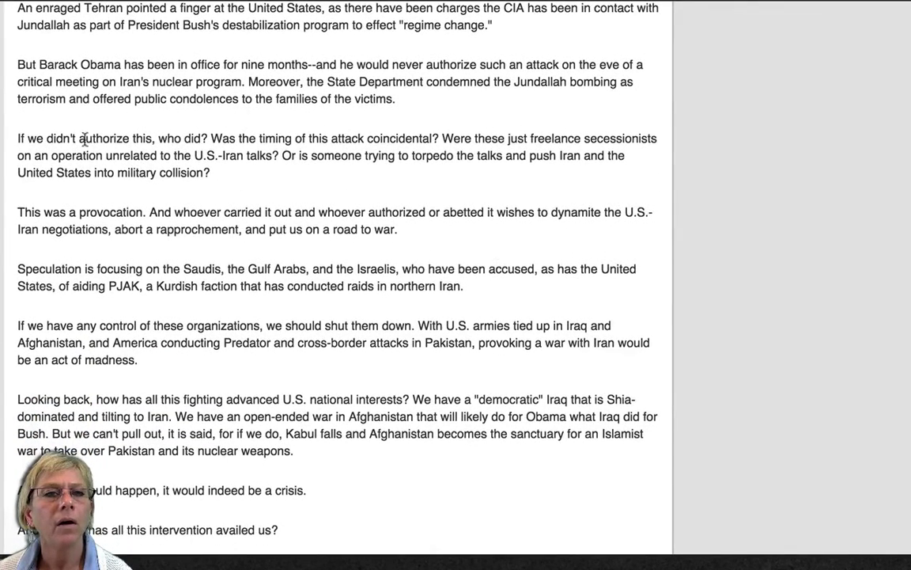
pyautogui.moveTo(16, 139); pyautogui.dragTo(220, 174)
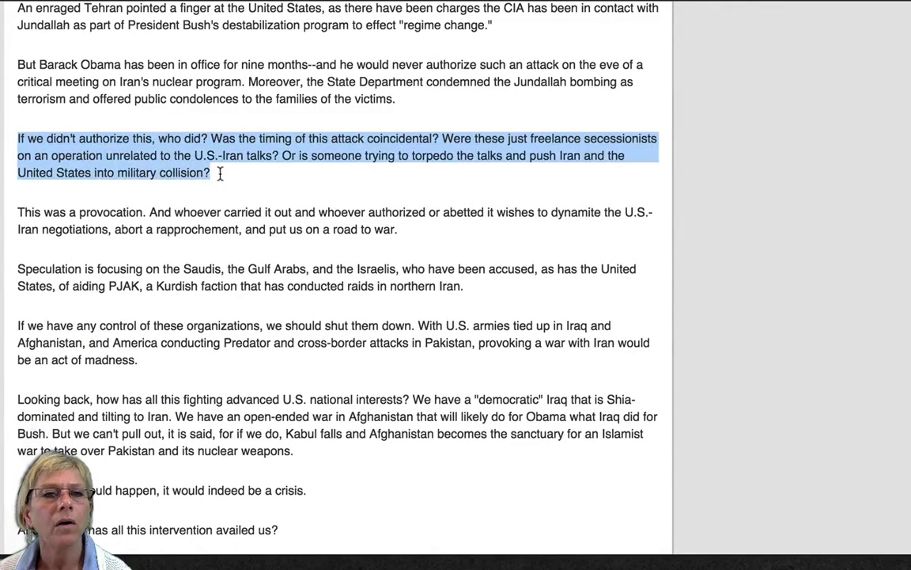
pyautogui.click(259, 192)
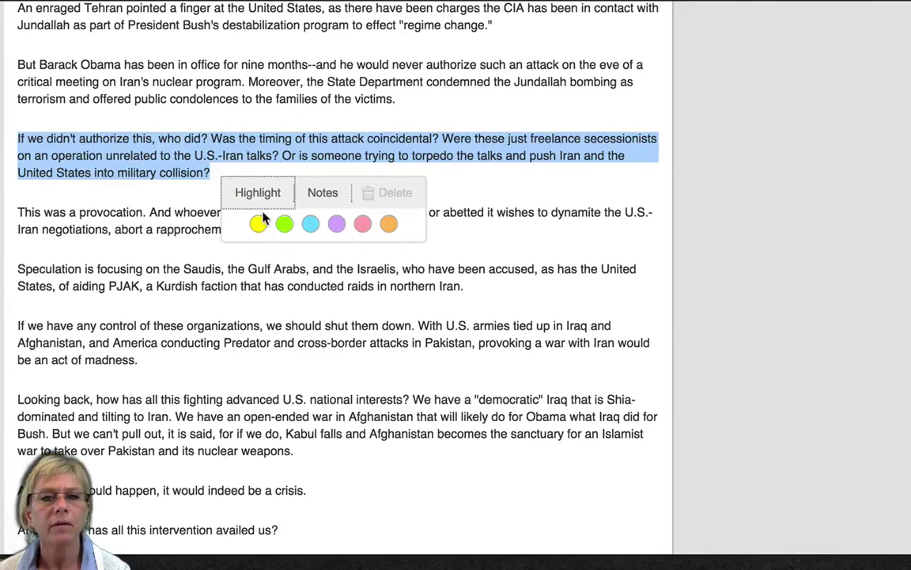
pyautogui.click(258, 224)
# Step: Save the note "Is the author suggesting diplomatic sabotage???" on the highlighted "If we didn't authorize this" paragraph
pyautogui.click(337, 193)
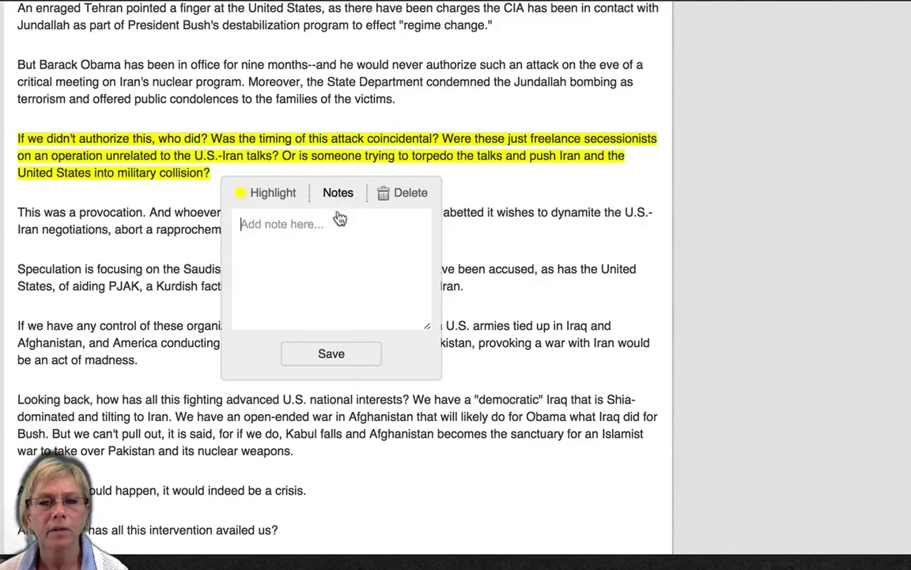
pyautogui.write('Is the author sugge')
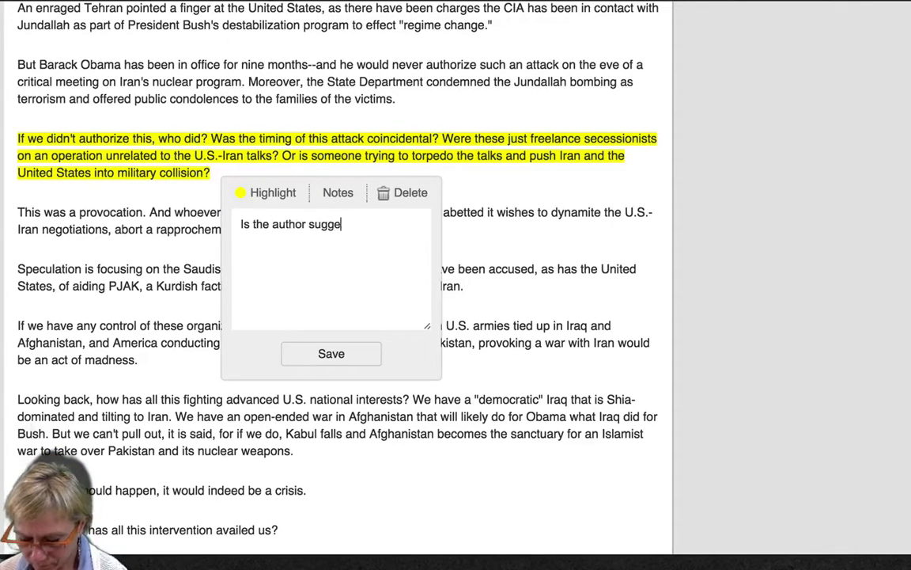
pyautogui.write('sting diplomatic sabotage')
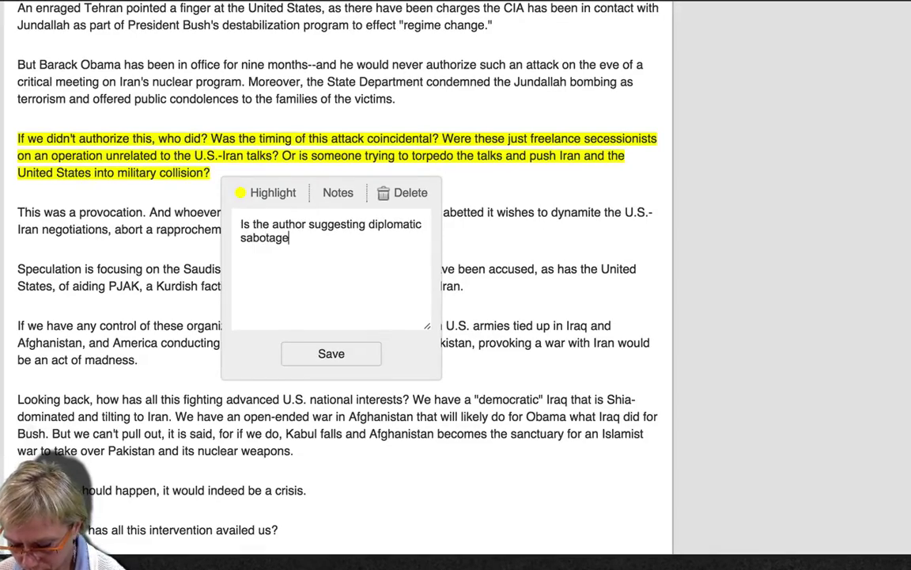
pyautogui.write('???')
pyautogui.click(321, 358)
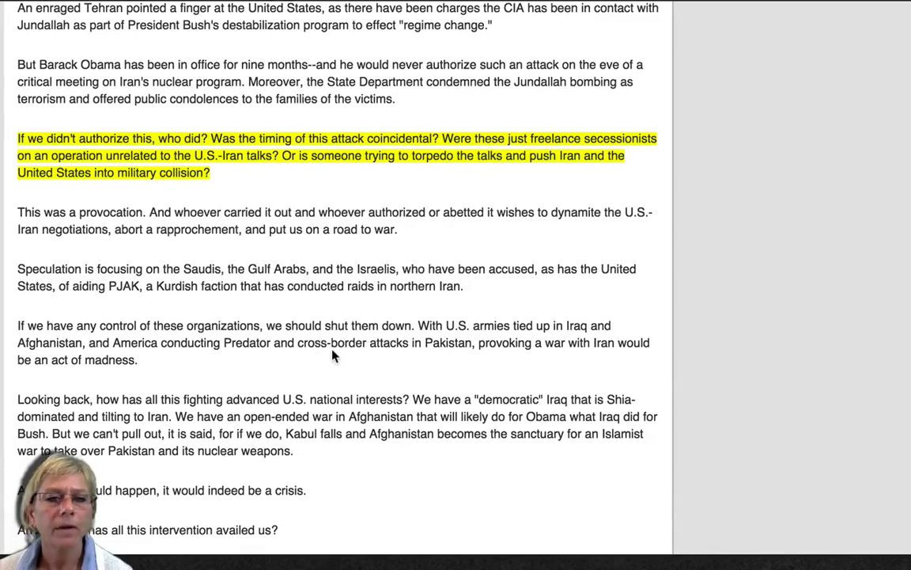
# Step: Open the citation tools for the "Bitter fruit" article and export its citation to the Exemplar 2015 project in EasyBib
pyautogui.scroll(10, 332, 356)
pyautogui.scroll(1, 332, 356)
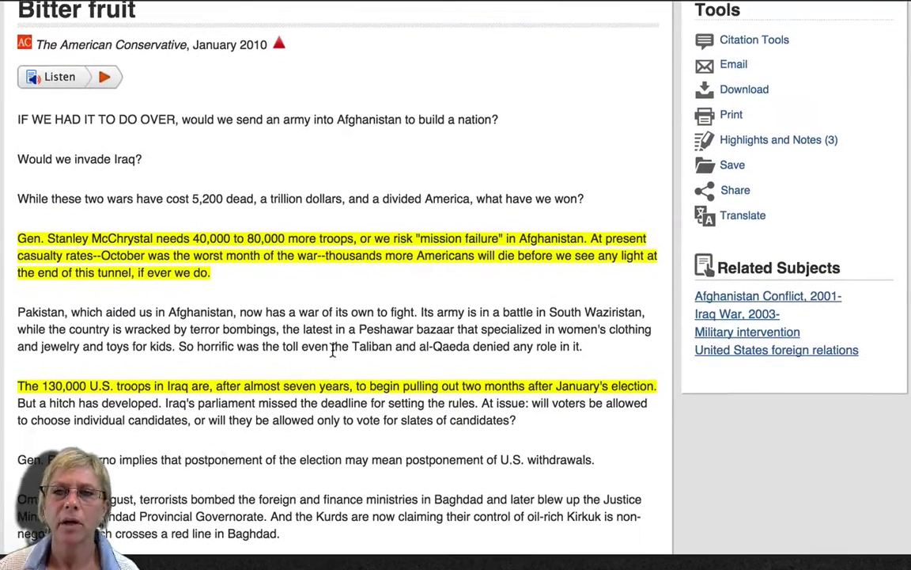
pyautogui.scroll(5, 332, 344)
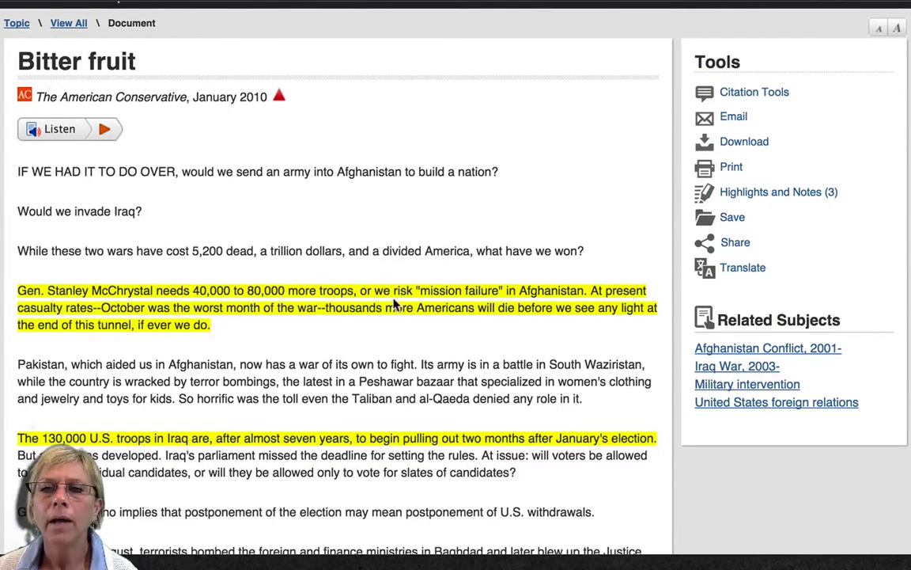
pyautogui.click(736, 95)
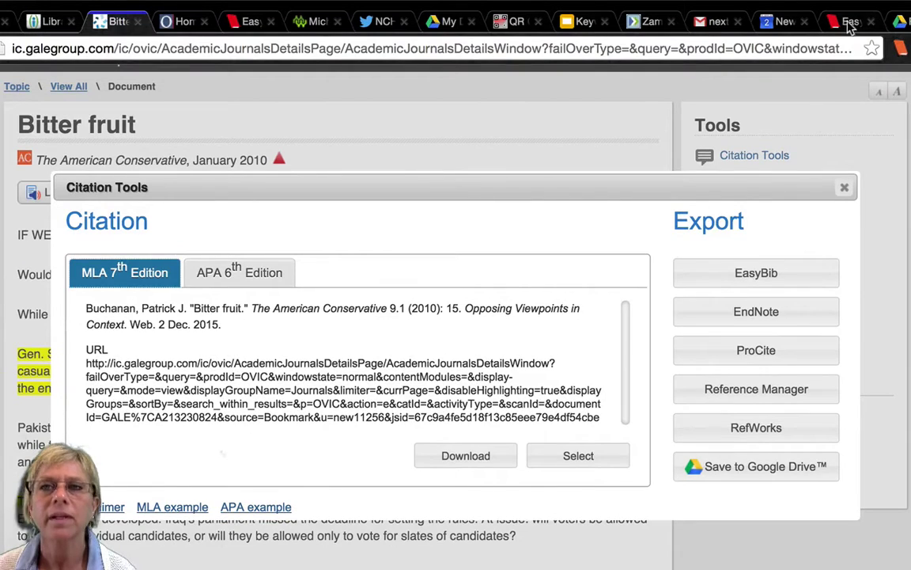
pyautogui.click(851, 23)
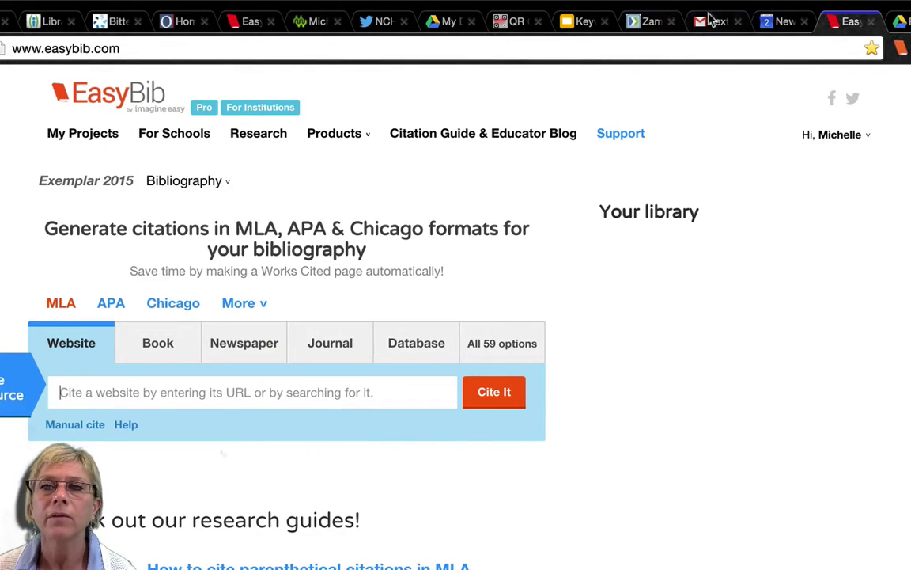
pyautogui.click(101, 22)
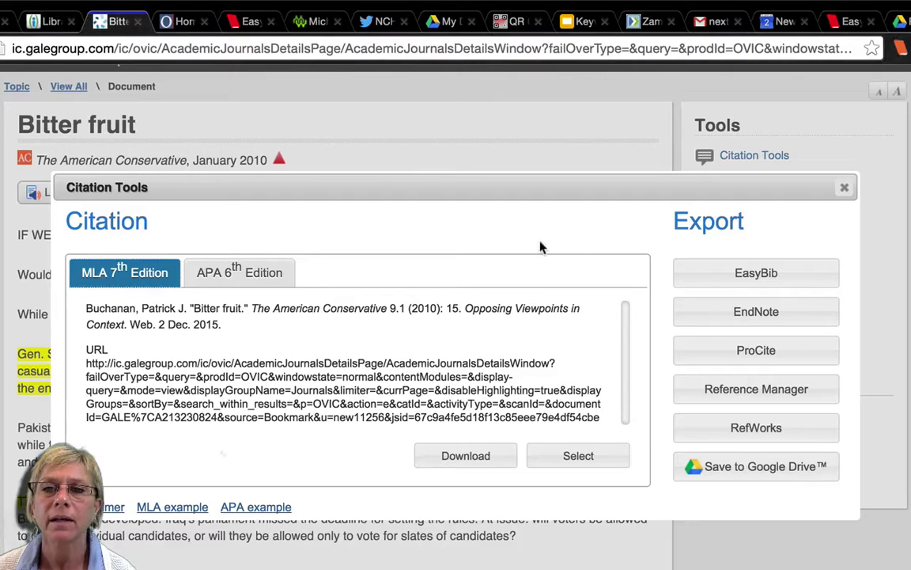
pyautogui.click(722, 276)
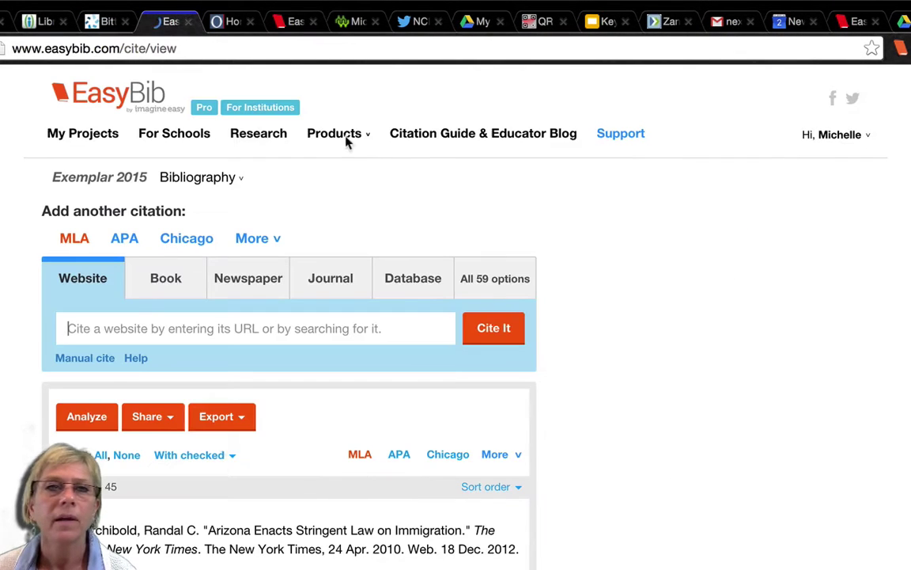
# Step: Return to the article in Opposing Viewpoints, save its MLA 7th Edition citation to Google Drive and close the citation tools
pyautogui.click(91, 24)
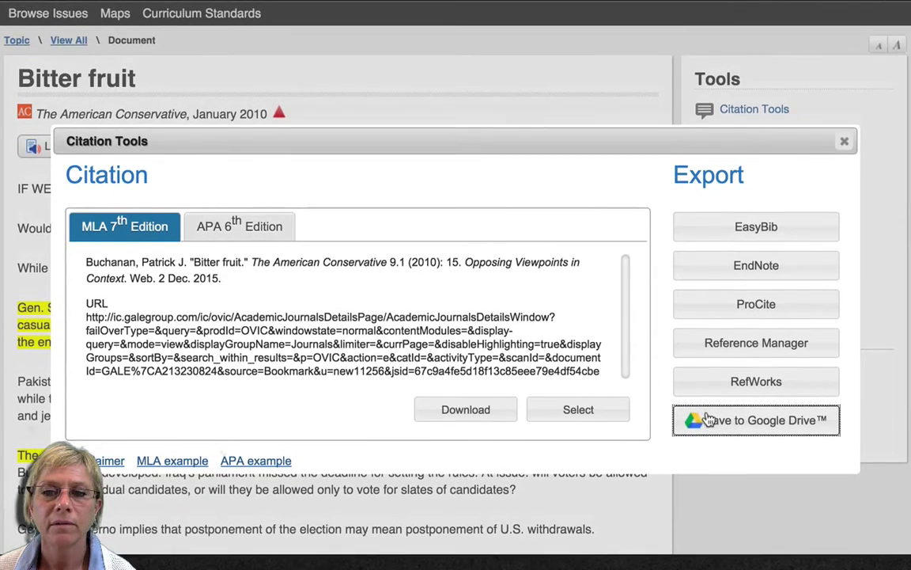
pyautogui.click(709, 403)
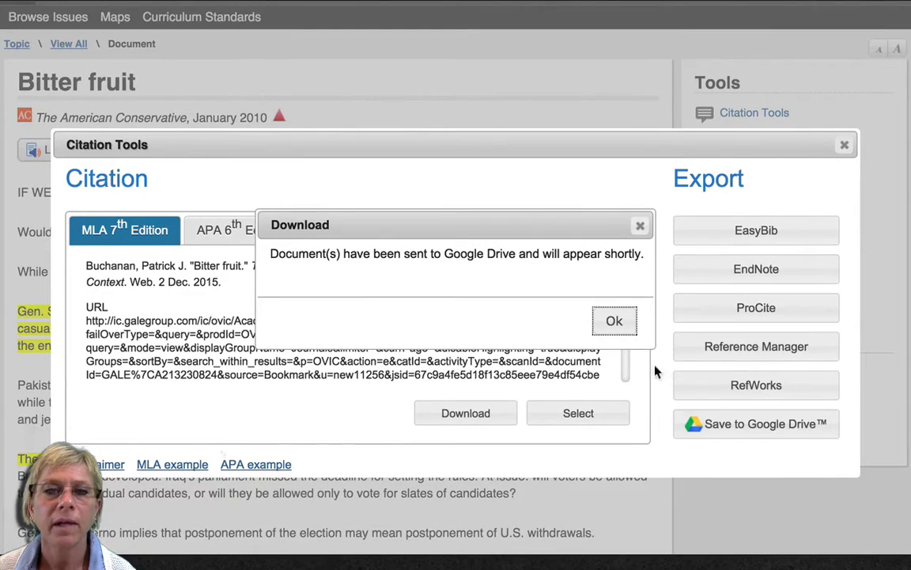
pyautogui.click(614, 321)
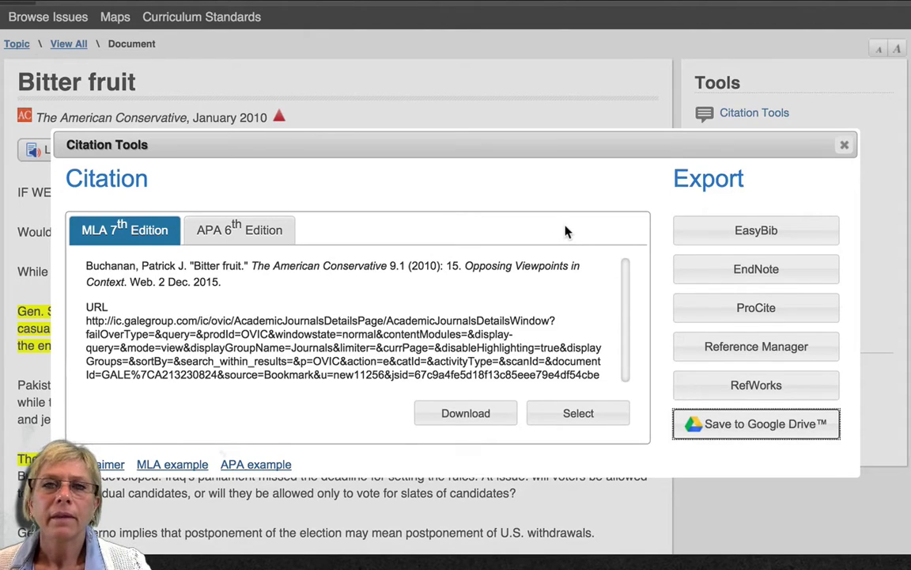
pyautogui.click(844, 145)
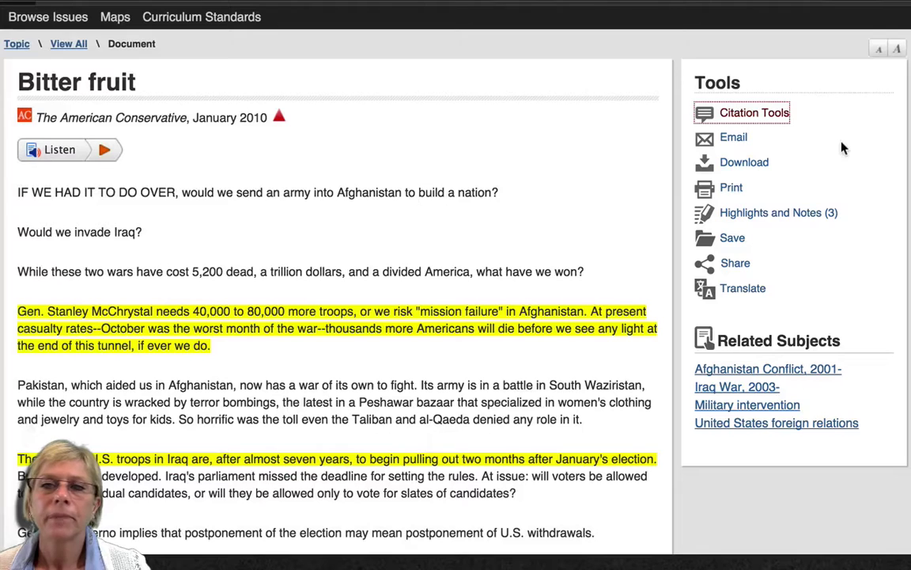
# Step: Download the highlighted "Bitter fruit" article using the Save to Google Drive format
pyautogui.scroll(-3, 537, 264)
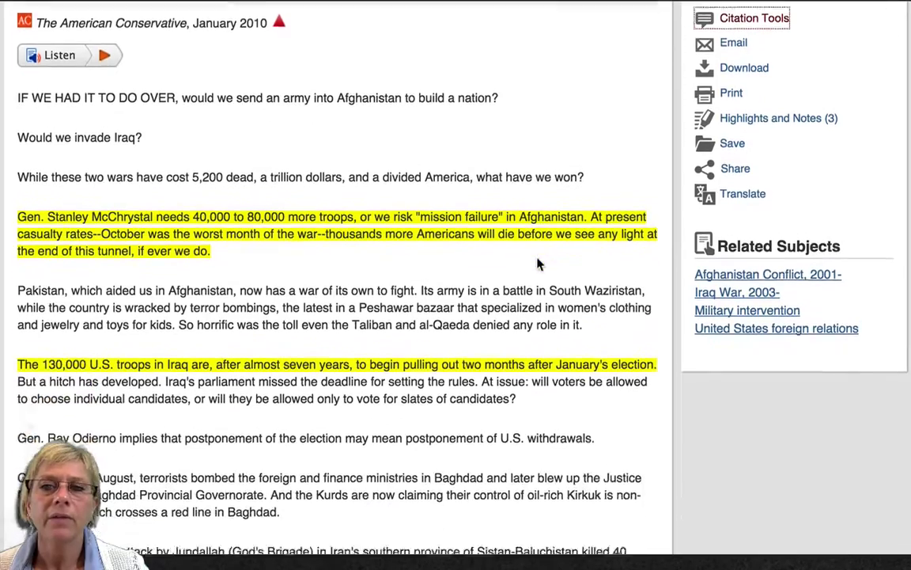
pyautogui.scroll(4, 538, 264)
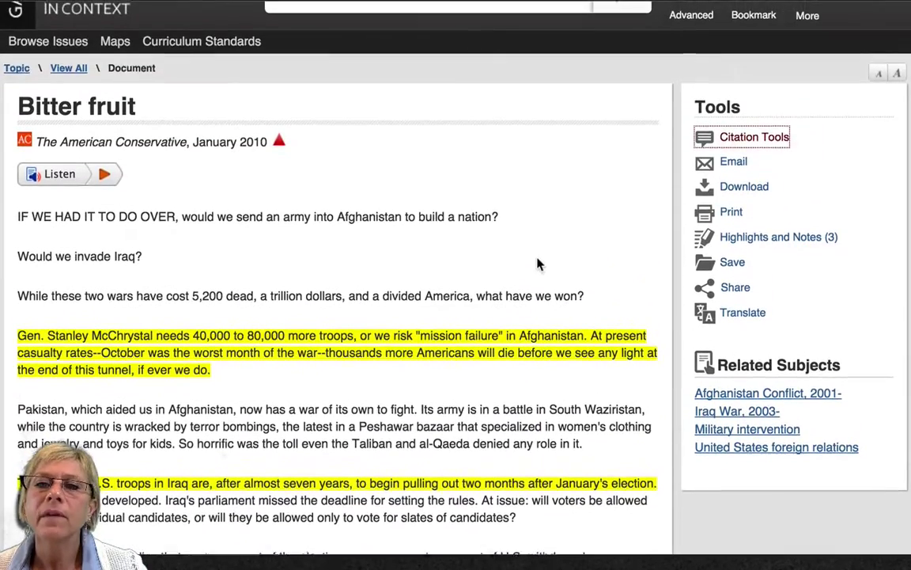
pyautogui.scroll(1, 538, 262)
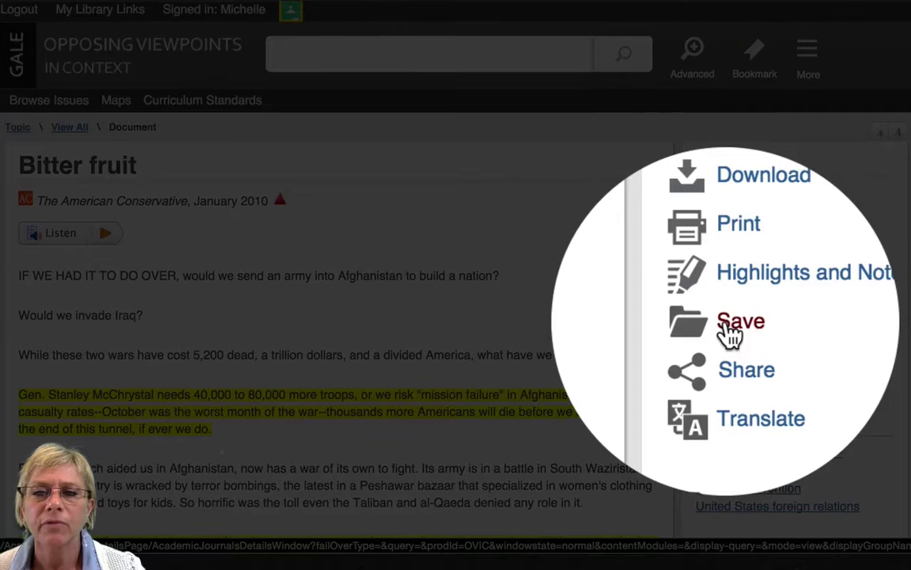
pyautogui.click(729, 322)
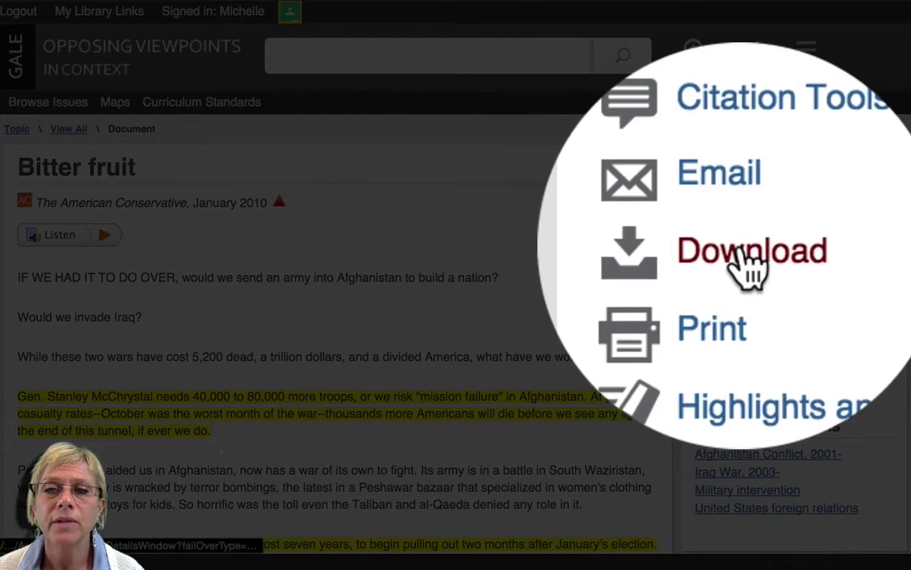
pyautogui.click(736, 251)
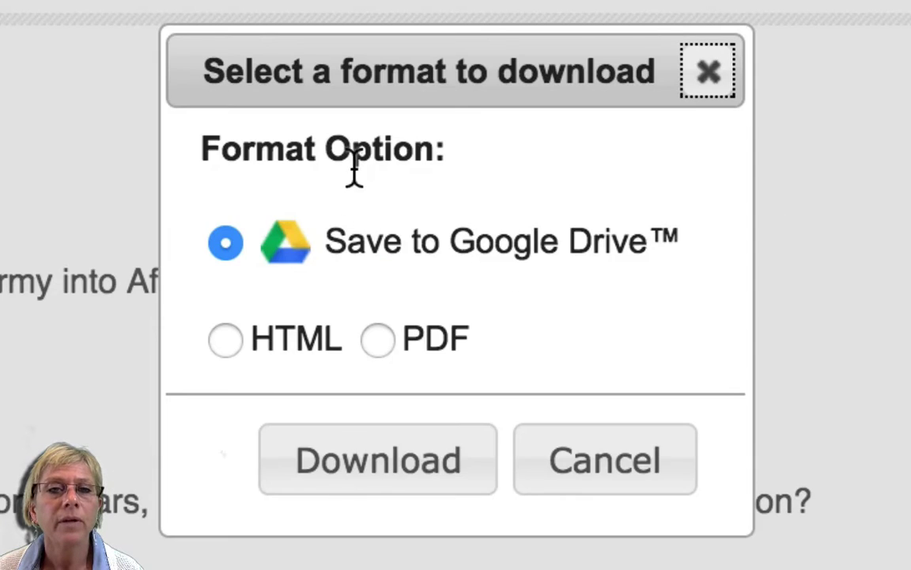
pyautogui.click(417, 475)
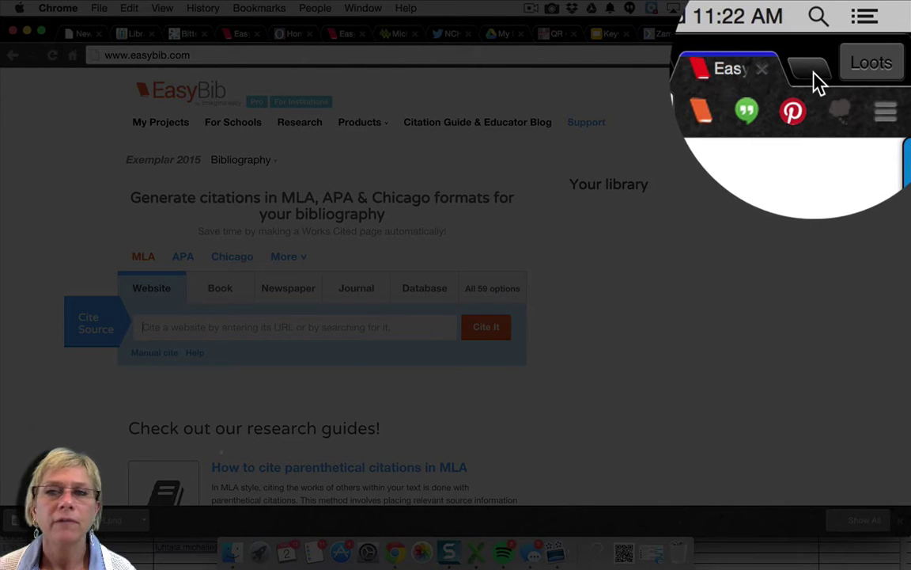
# Step: Switch to Google Drive in a new browser tab
pyautogui.click(817, 76)
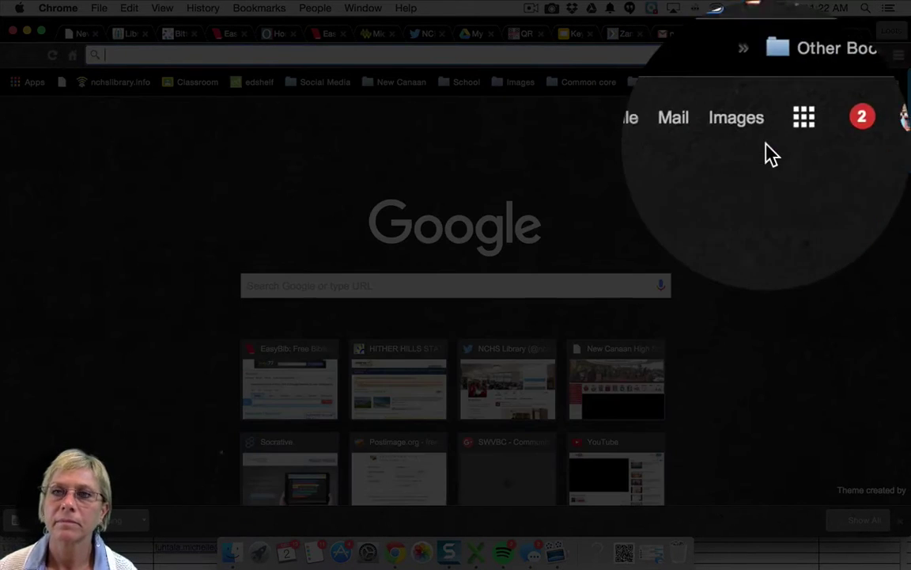
pyautogui.click(827, 115)
pyautogui.click(804, 248)
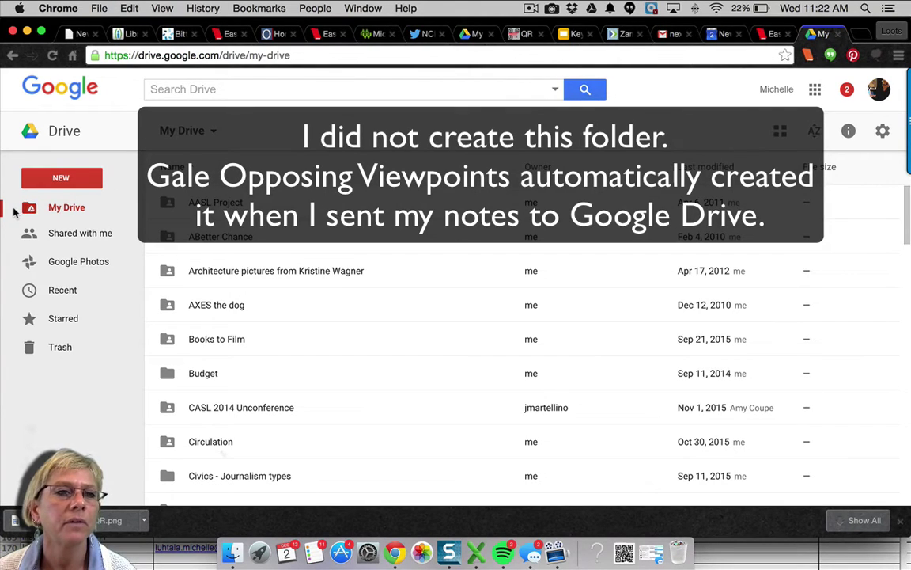
# Step: Expand the My Drive folder tree and open the "Opposing Viewpoints in Context" folder
pyautogui.click(14, 208)
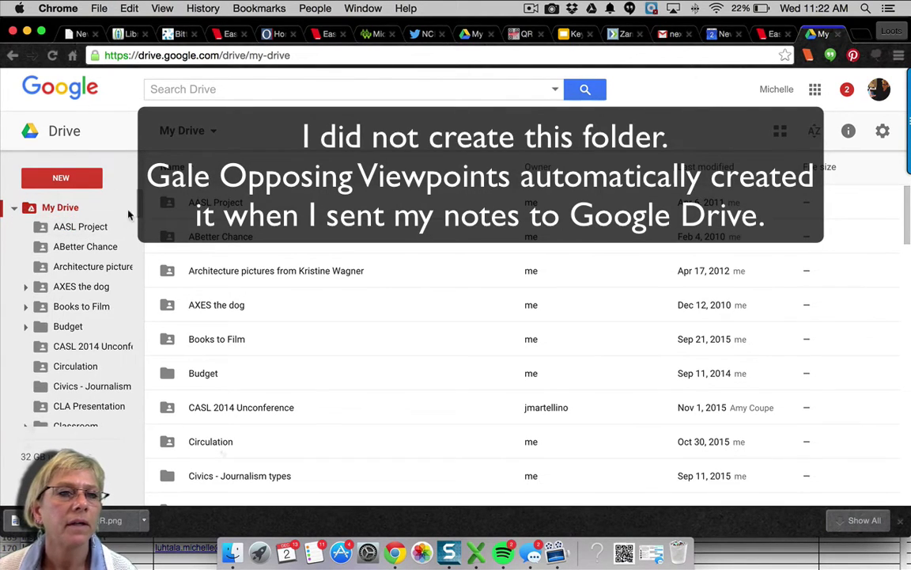
pyautogui.scroll(-10, 131, 229)
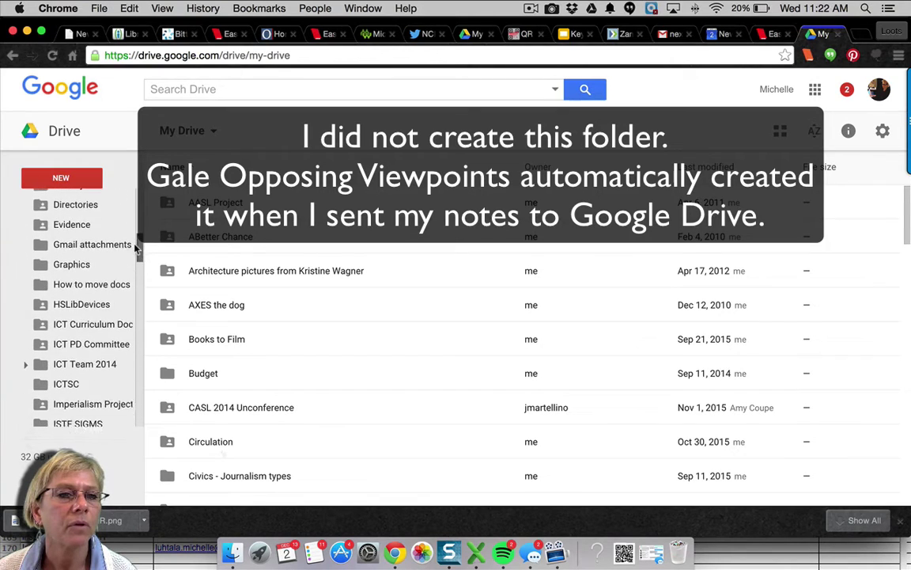
pyautogui.moveTo(135, 248); pyautogui.dragTo(133, 271)
pyautogui.scroll(-5, 130, 287)
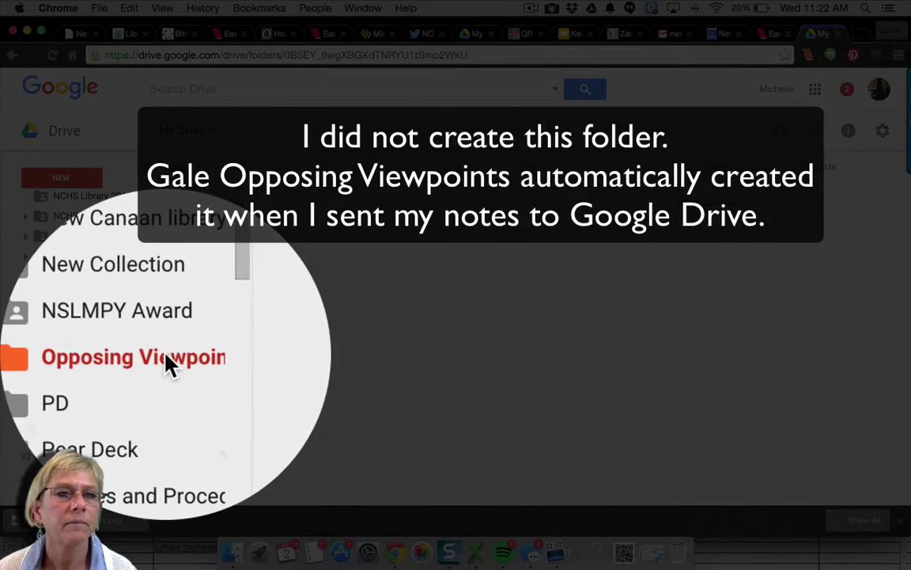
pyautogui.click(110, 360)
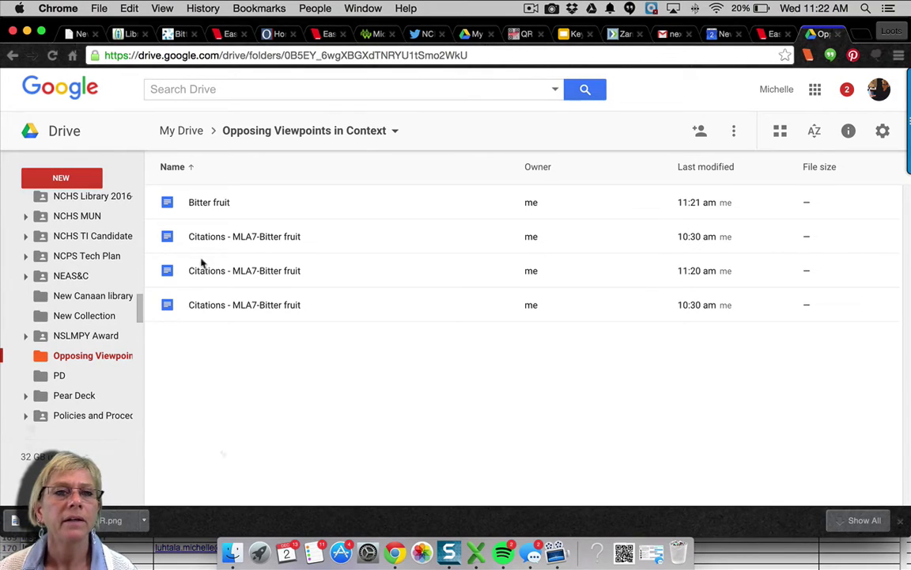
# Step: Open the saved "Bitter fruit" document in Google Docs and show the source choices for the Research tool's search
pyautogui.doubleClick(208, 203)
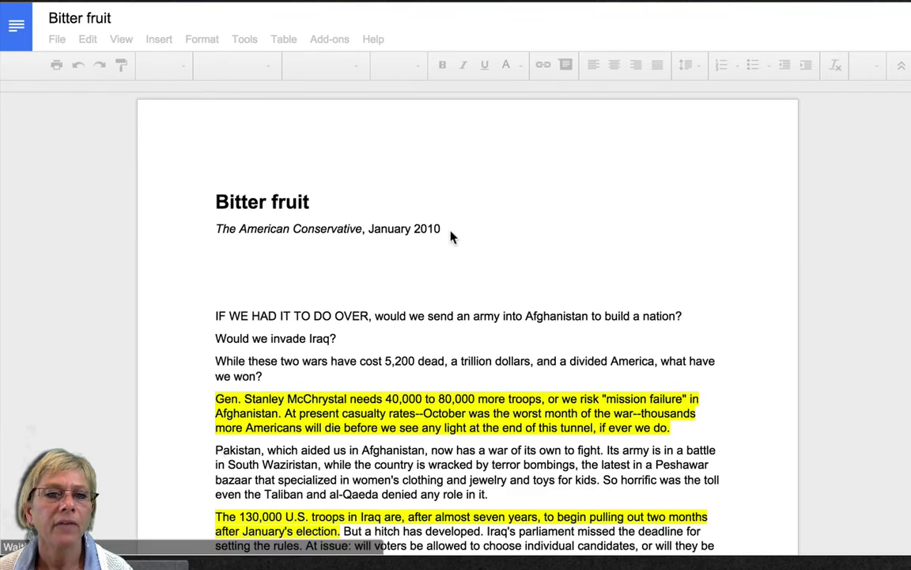
pyautogui.scroll(-3, 448, 247)
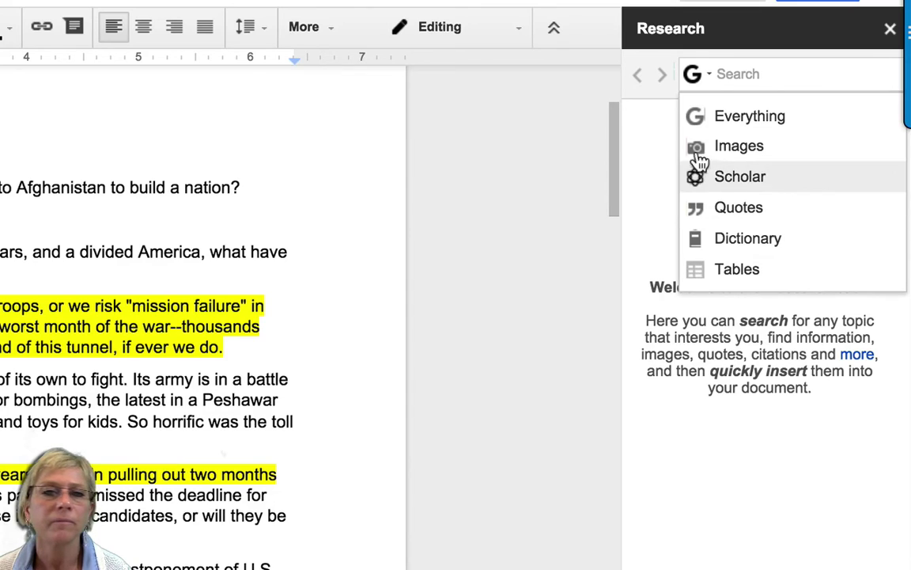
pyautogui.click(653, 216)
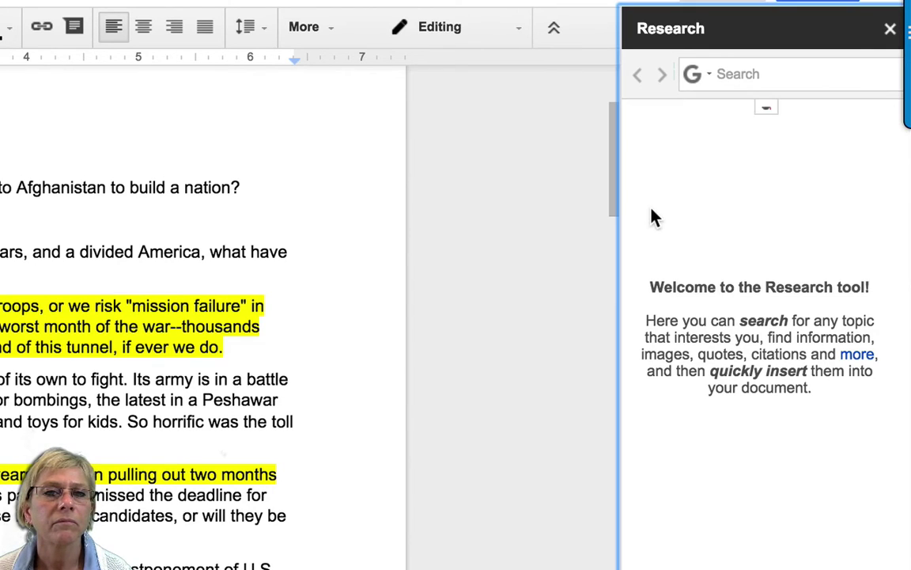
pyautogui.click(737, 71)
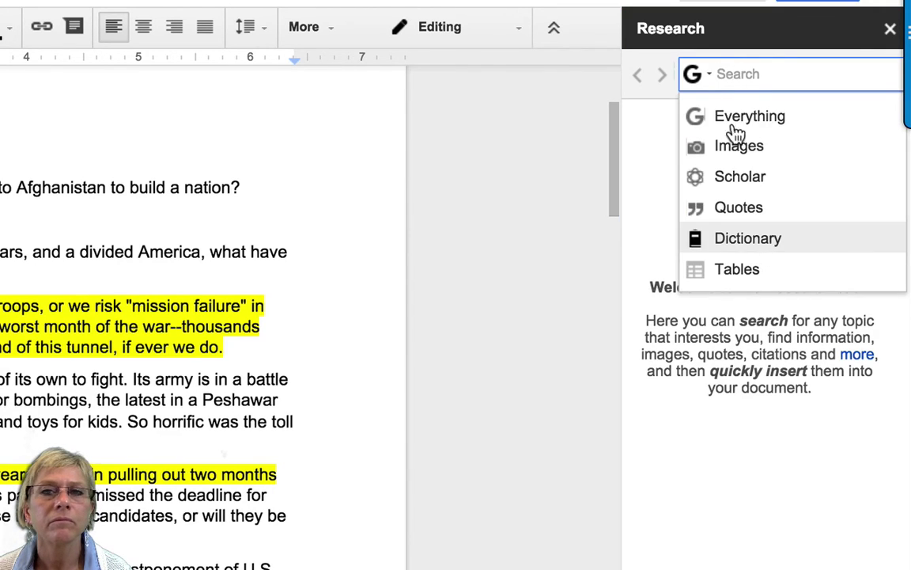